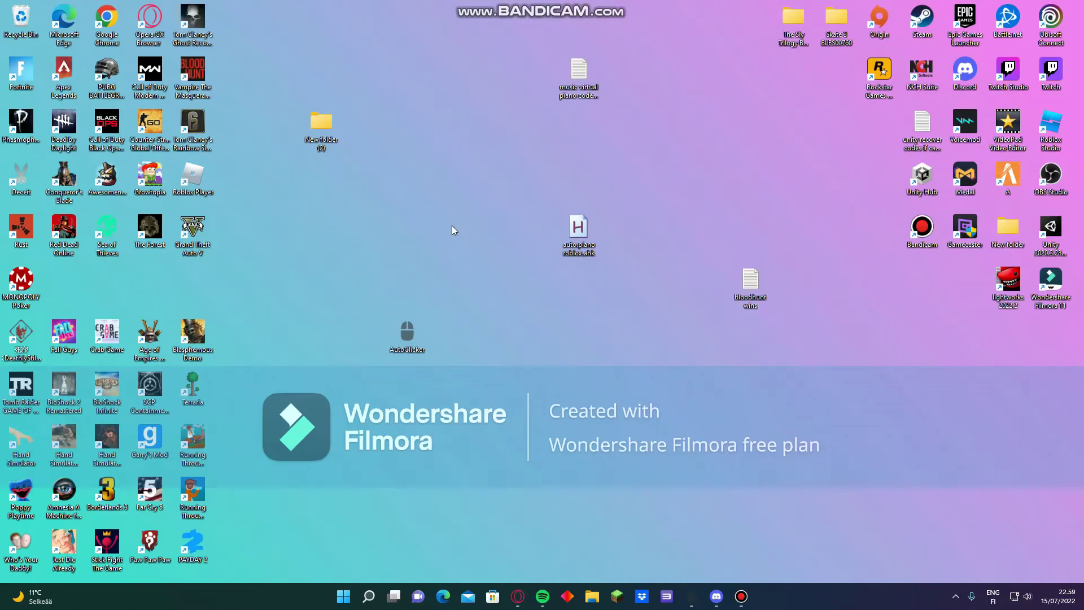
- Show the hidden tray icons, then open Control Panel from the search panel's recent items
left_click(955, 597)
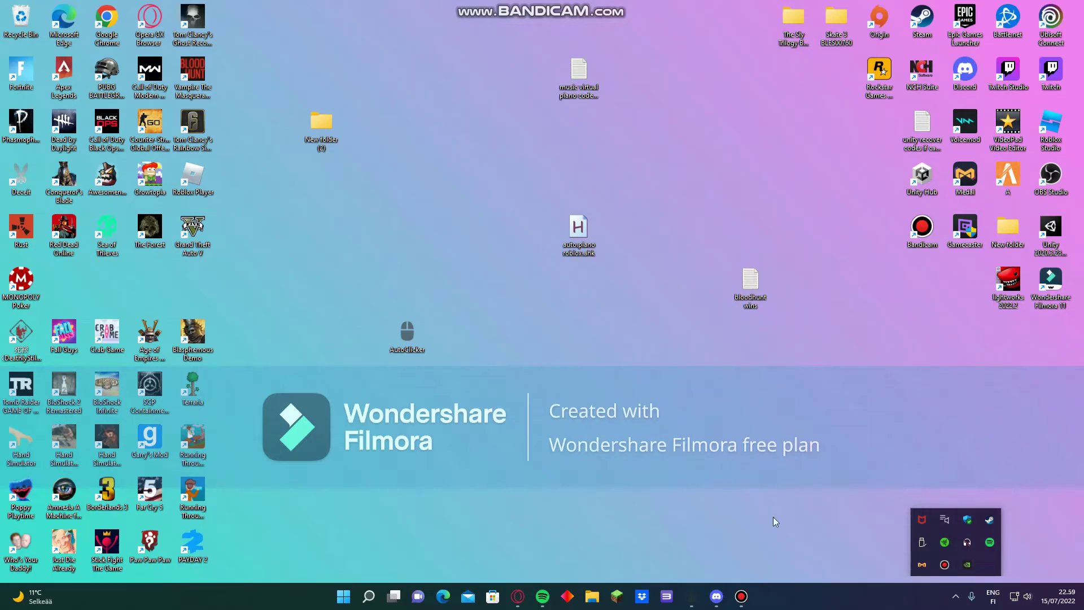
left_click(370, 596)
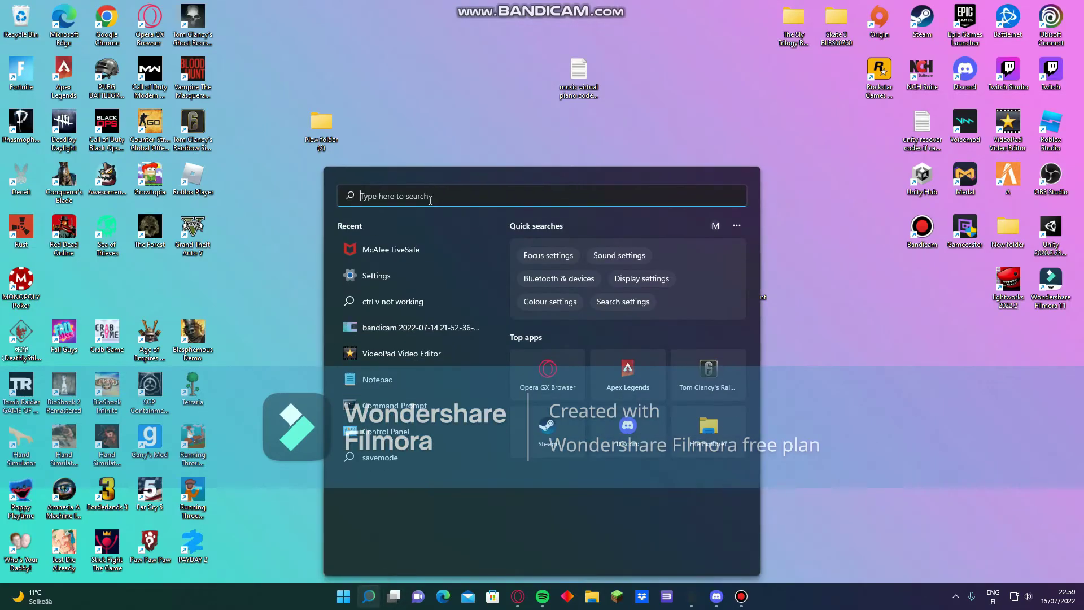
left_click(401, 430)
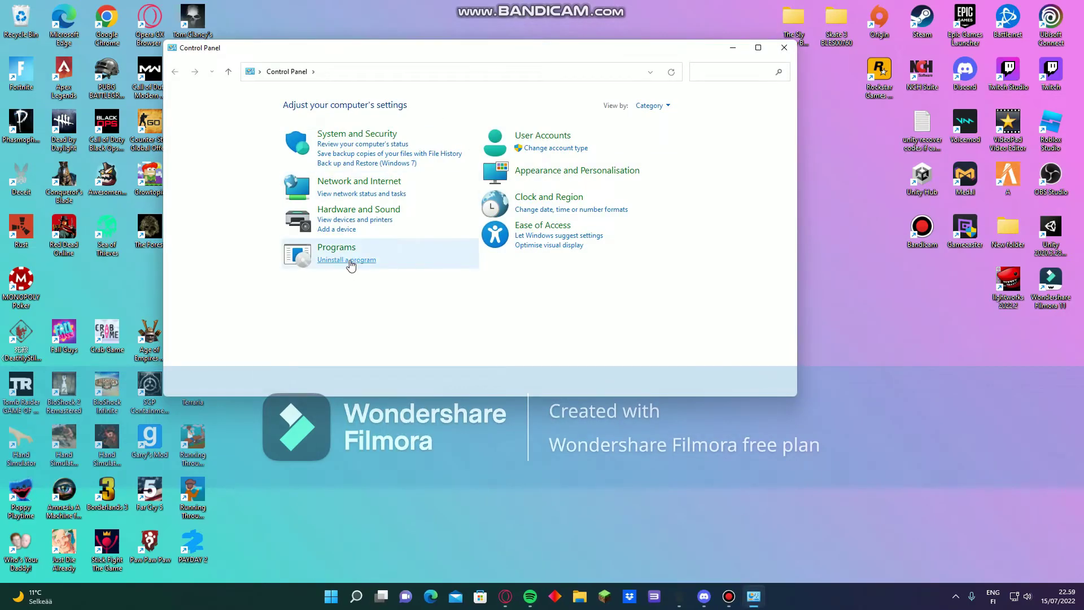
- Browse the installed programs in Programs and Features, then close the window
left_click(349, 260)
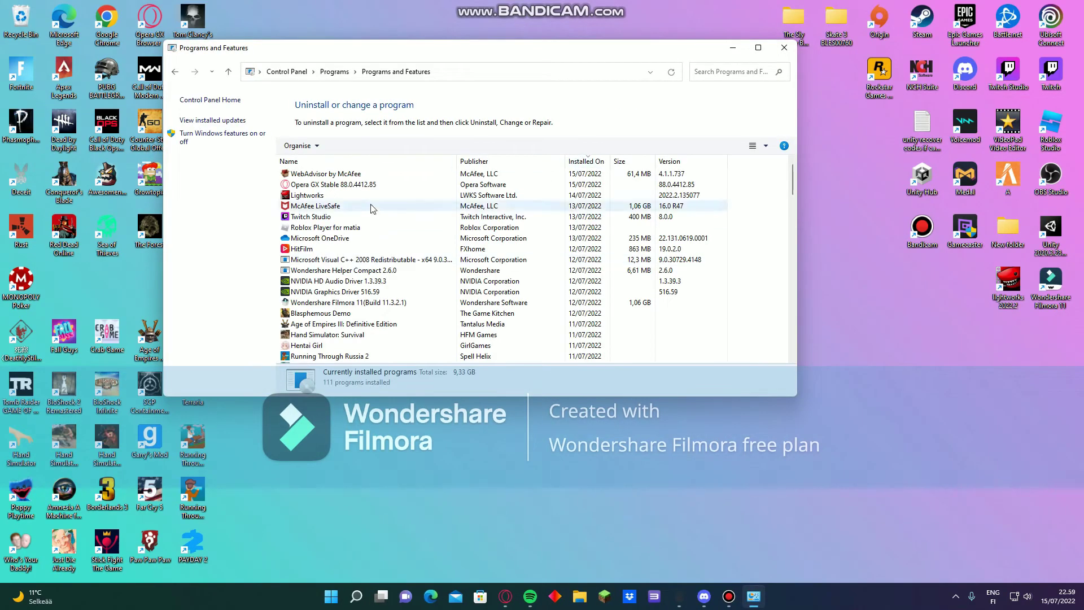
scroll(354, 208, "down", 2)
scroll(354, 207, "down", 5)
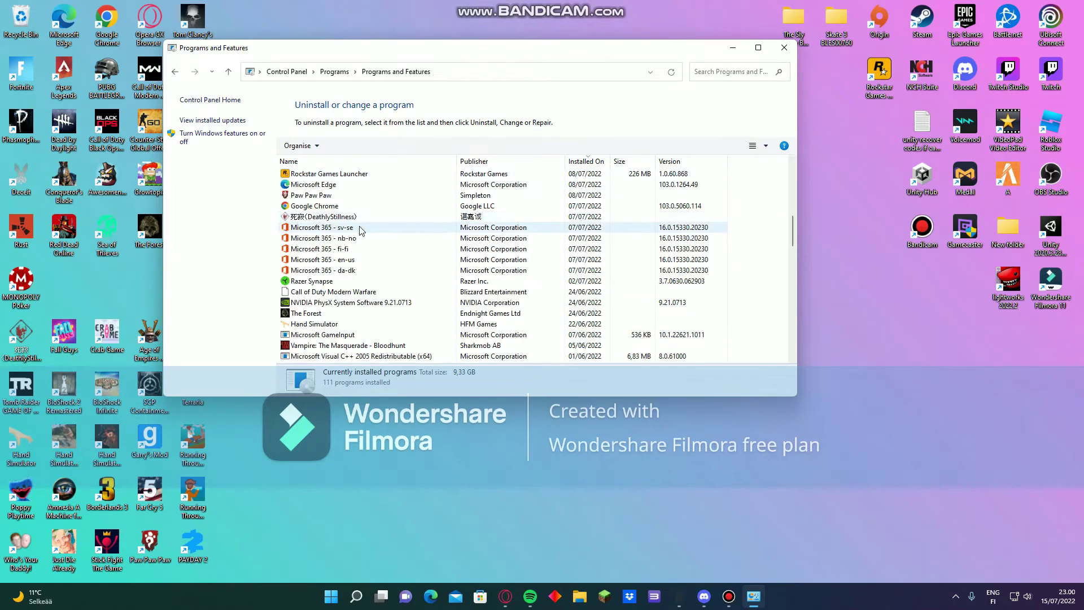
scroll(359, 220, "down", 5)
scroll(361, 228, "down", 5)
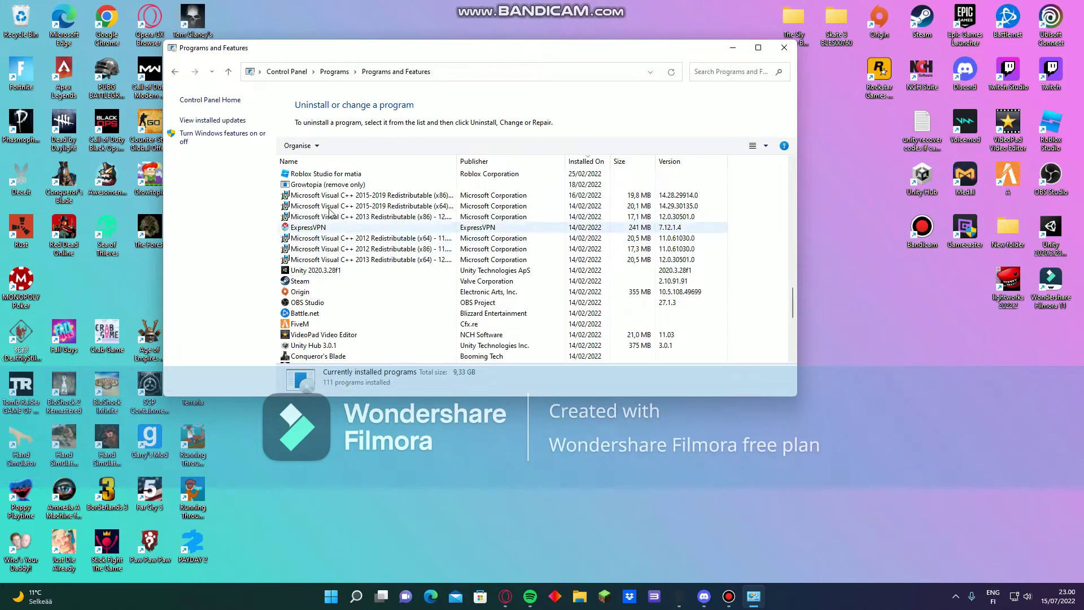
scroll(367, 265, "down", 8)
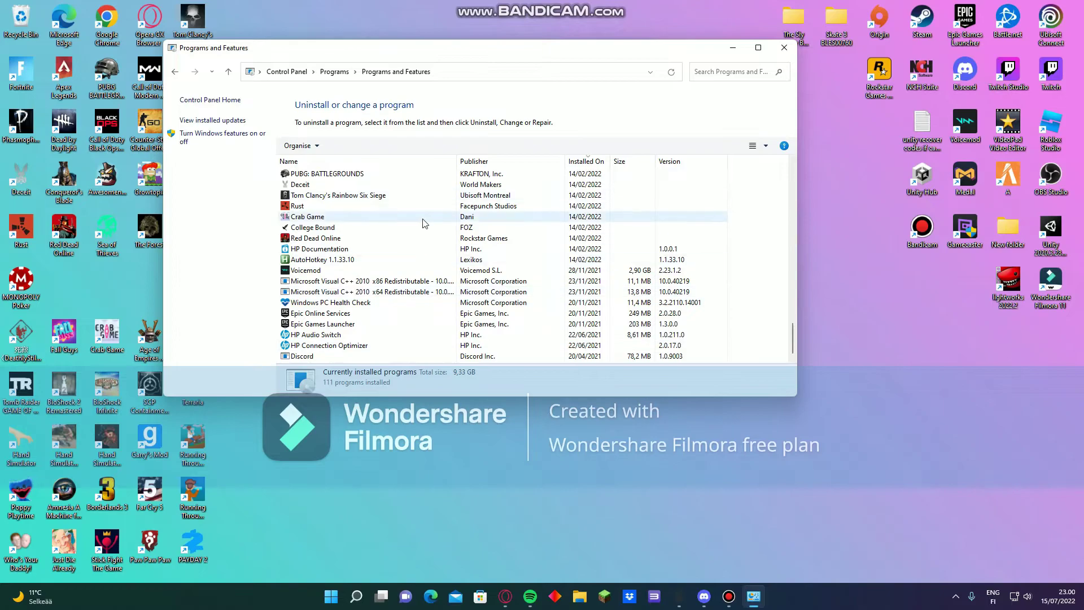
scroll(442, 237, "up", 4)
scroll(442, 237, "down", 4)
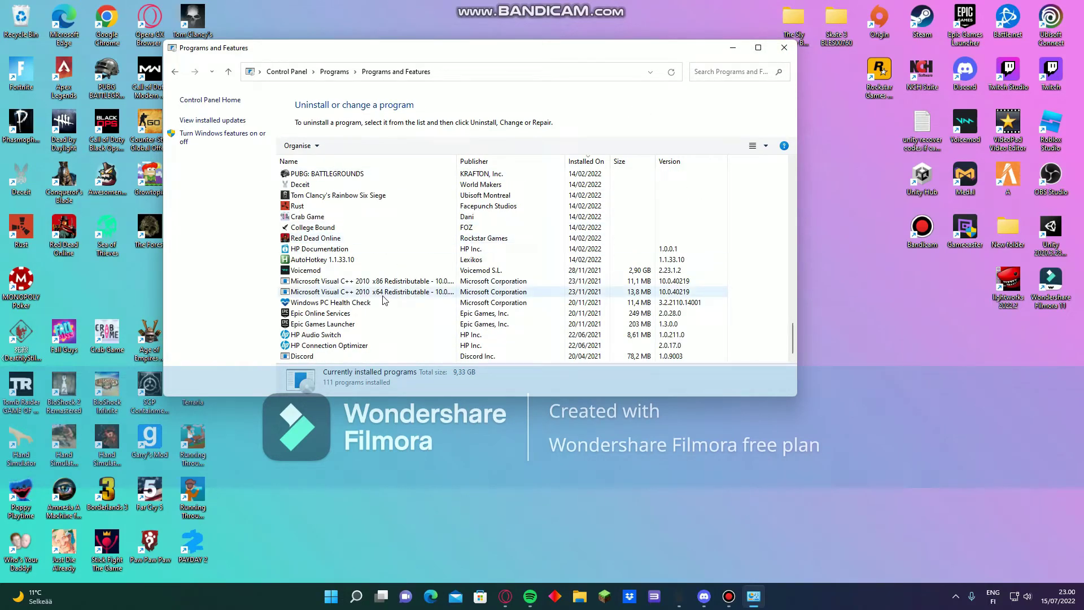
scroll(383, 299, "up", 4)
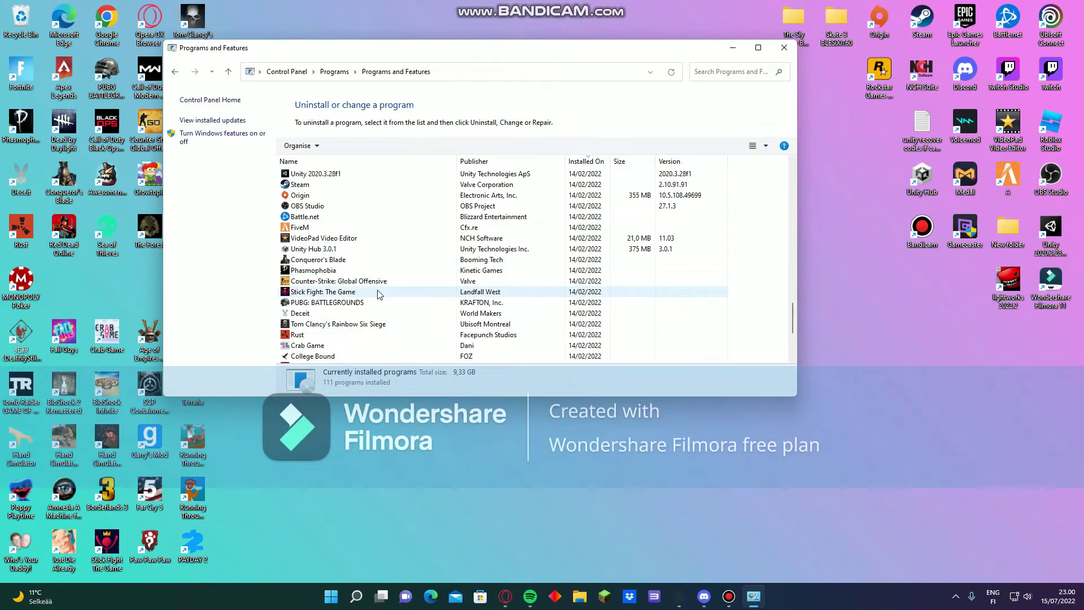
scroll(381, 282, "up", 1)
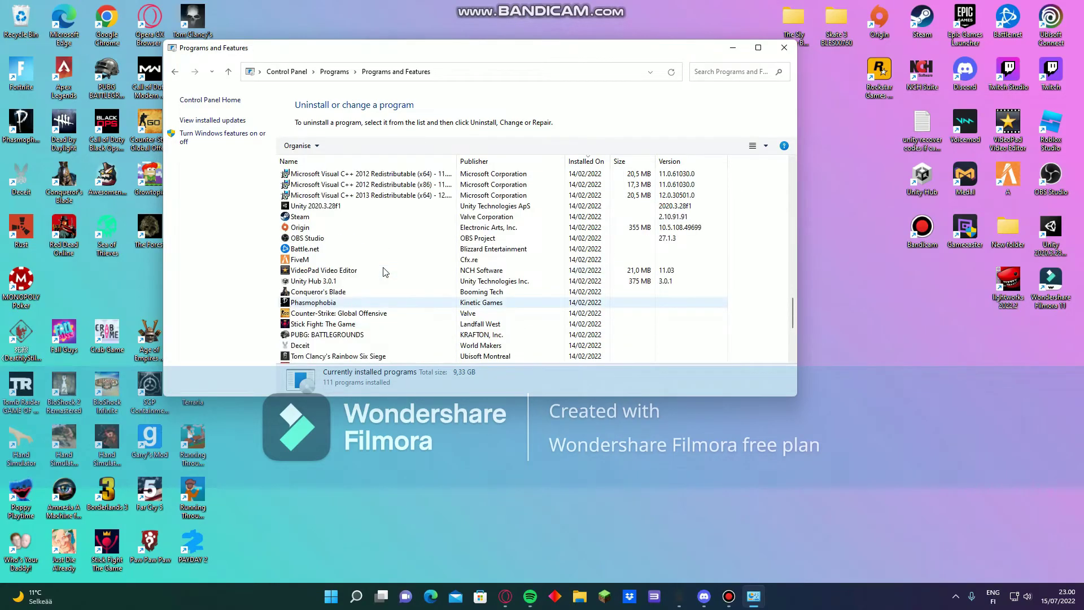
scroll(384, 272, "up", 7)
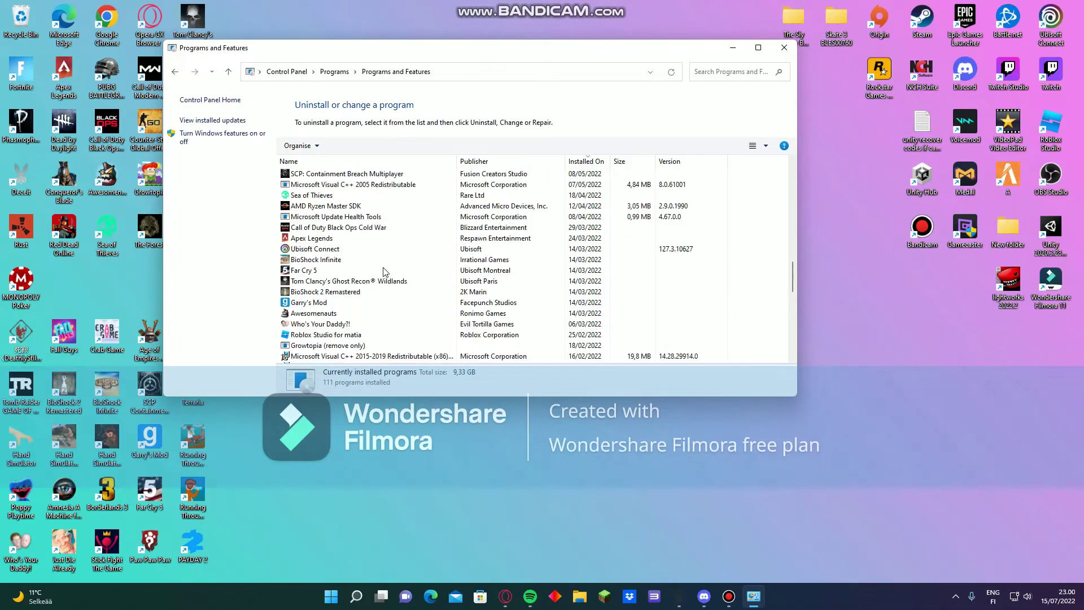
scroll(383, 277, "down", 3)
scroll(386, 278, "up", 4)
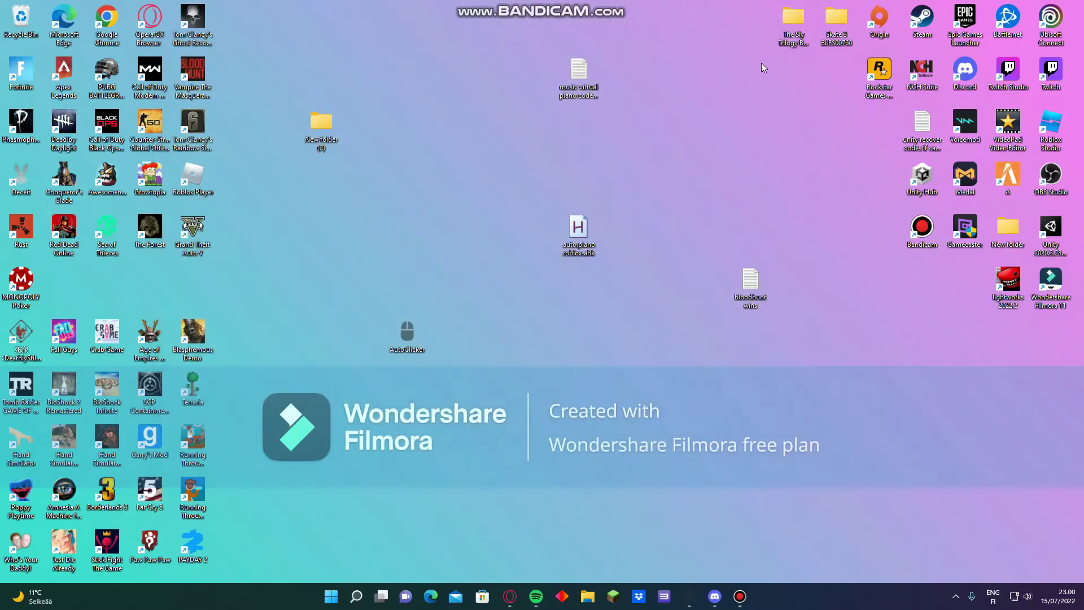
left_click(784, 47)
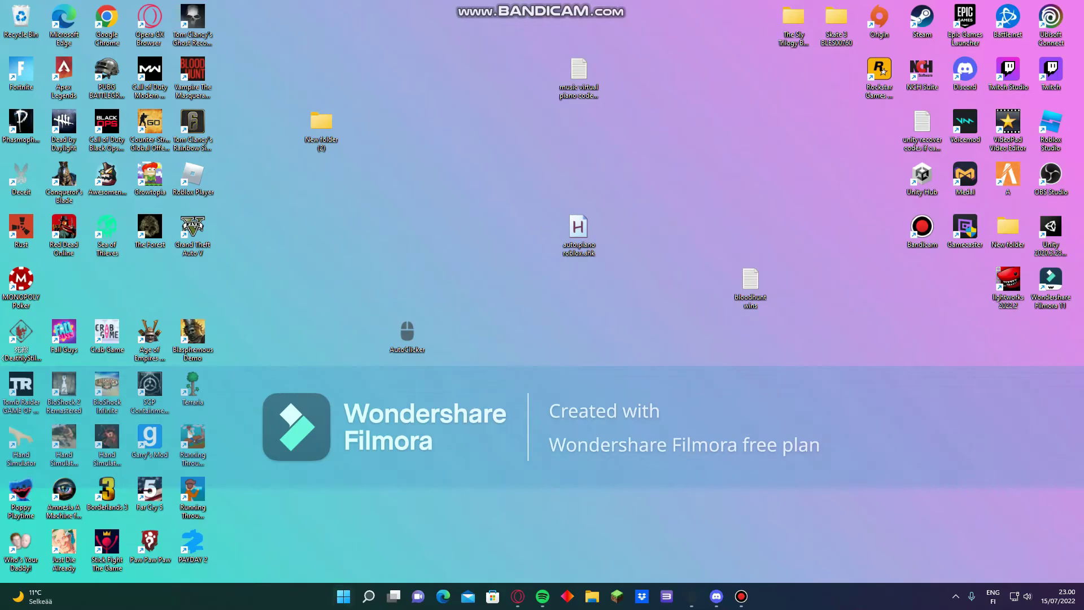
- Search for cmd, launch Command Prompt, then close it
left_click(369, 597)
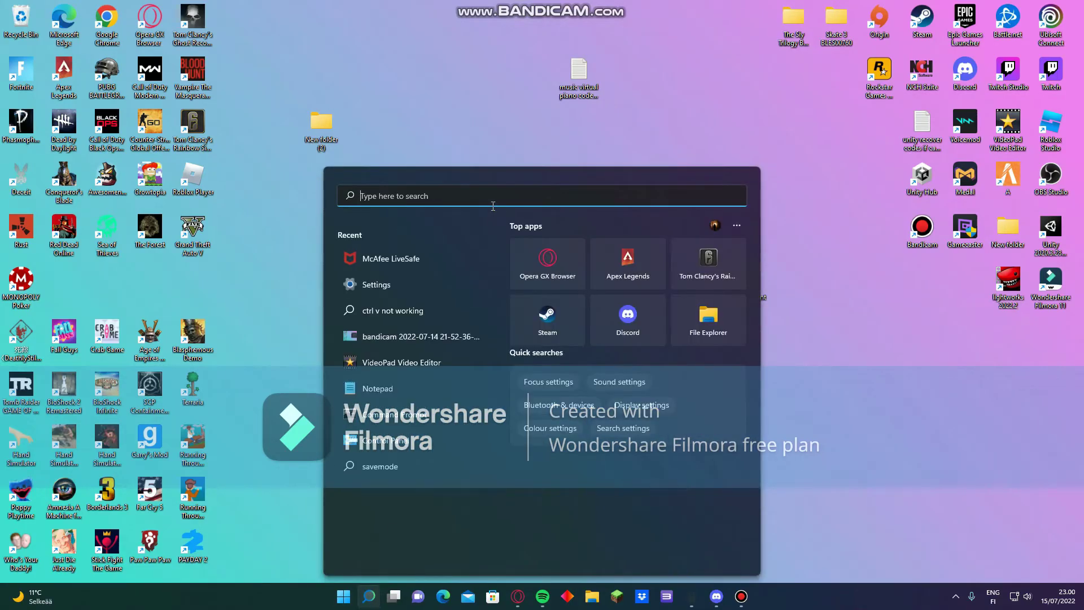
type("cmd")
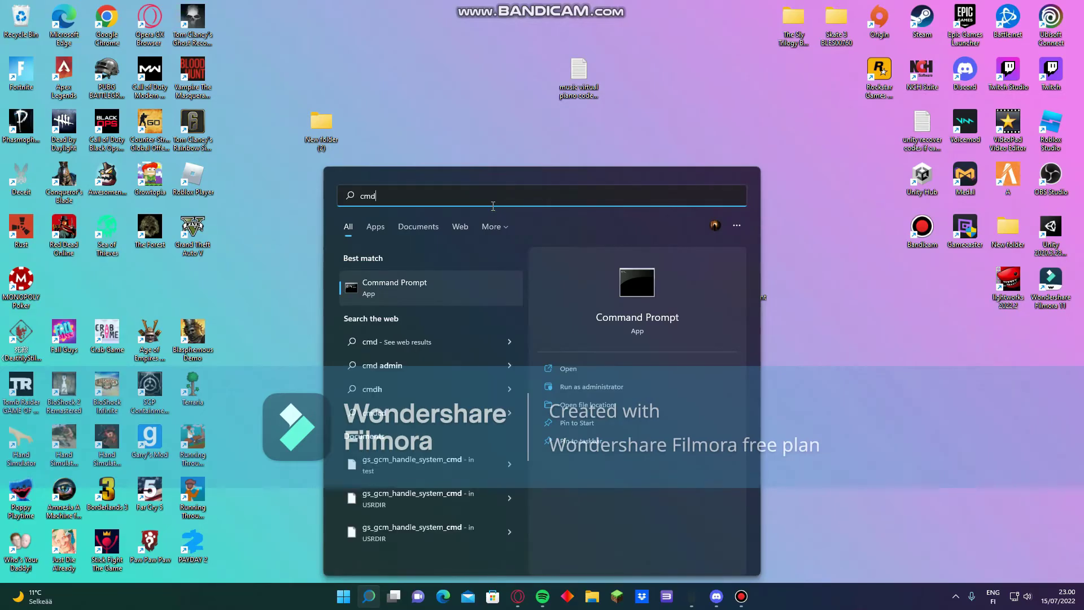
left_click(440, 279)
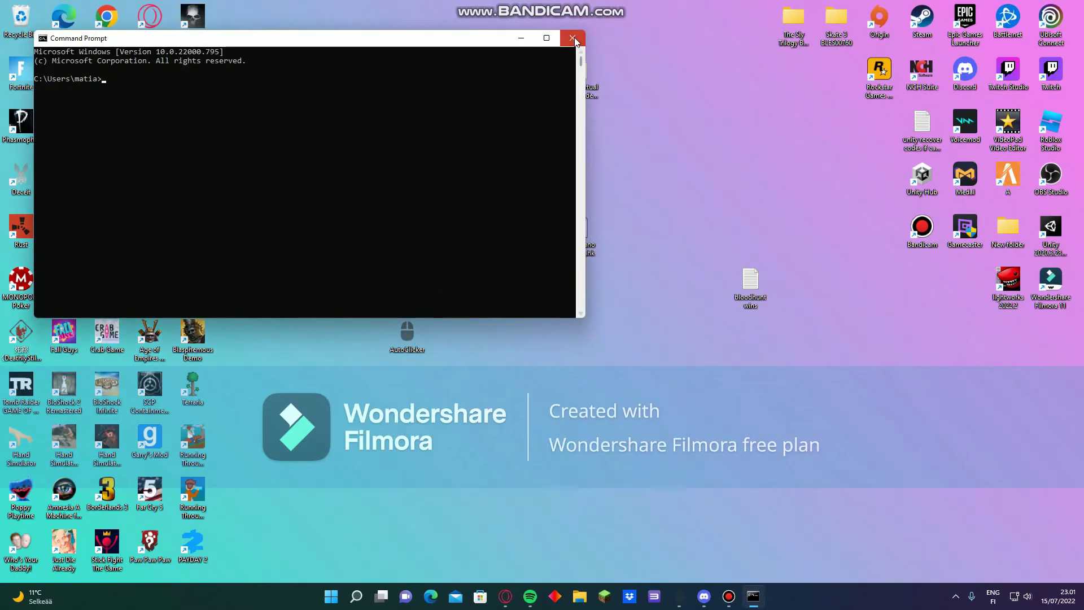
left_click(573, 38)
- Search for cmd again, dismiss the results, and reopen Windows search with Command Prompt listed under Recent
left_click(371, 596)
type("cmd")
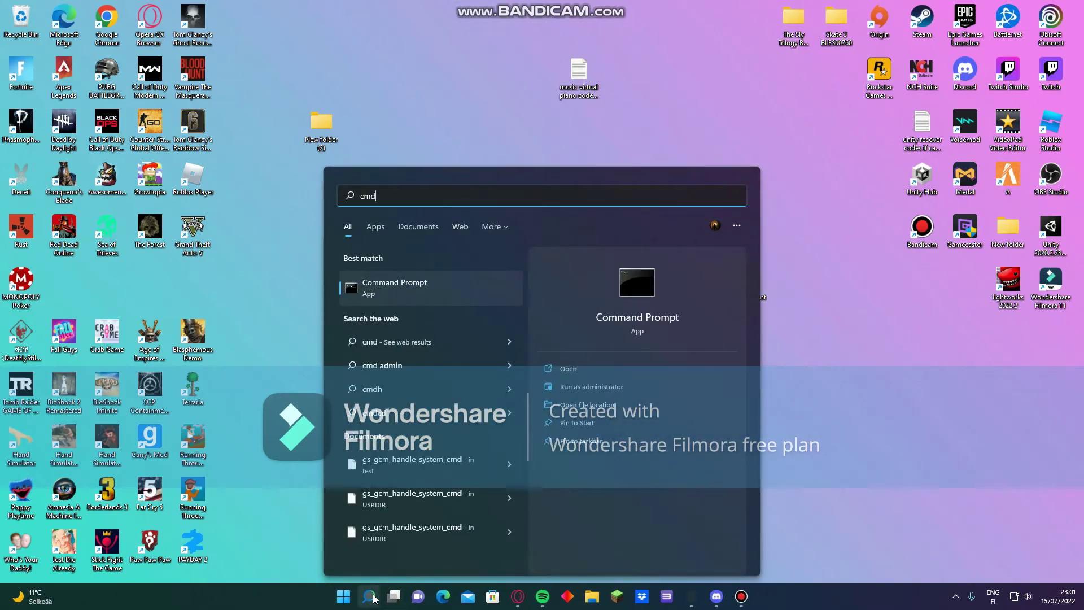
left_click(608, 391)
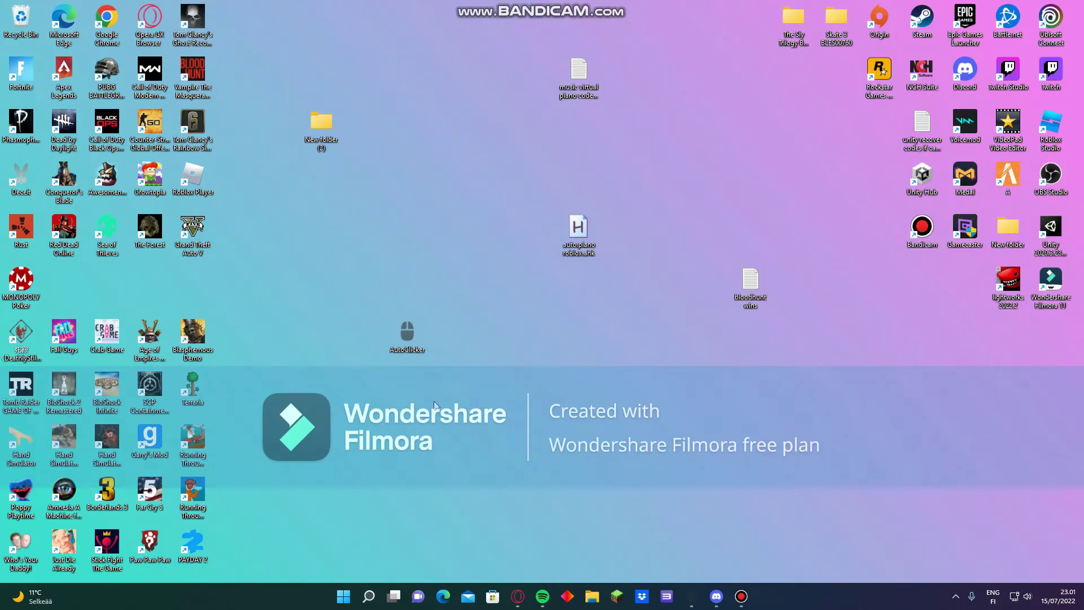
left_click(368, 596)
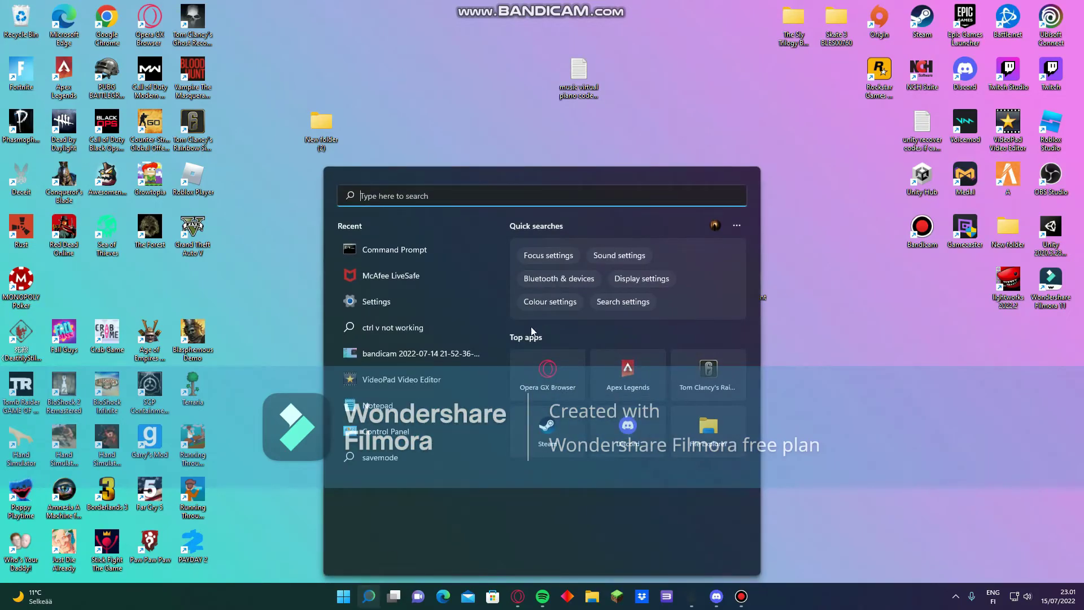
- In an administrator Command Prompt, paste the Altruistics taskkill/takeown/del command, widen the window, then close it
right_click(374, 243)
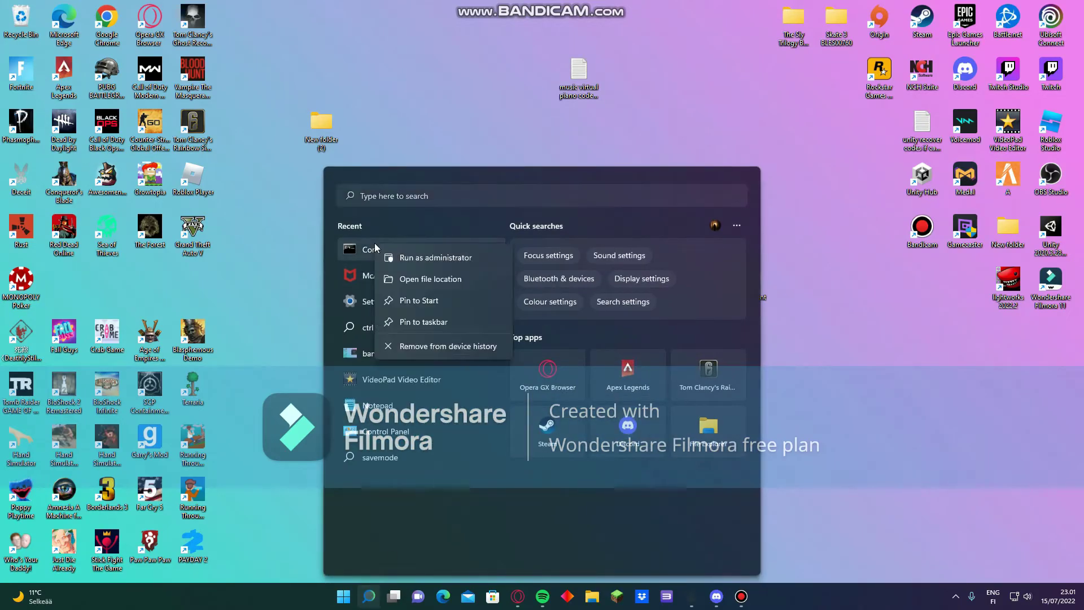
left_click(428, 255)
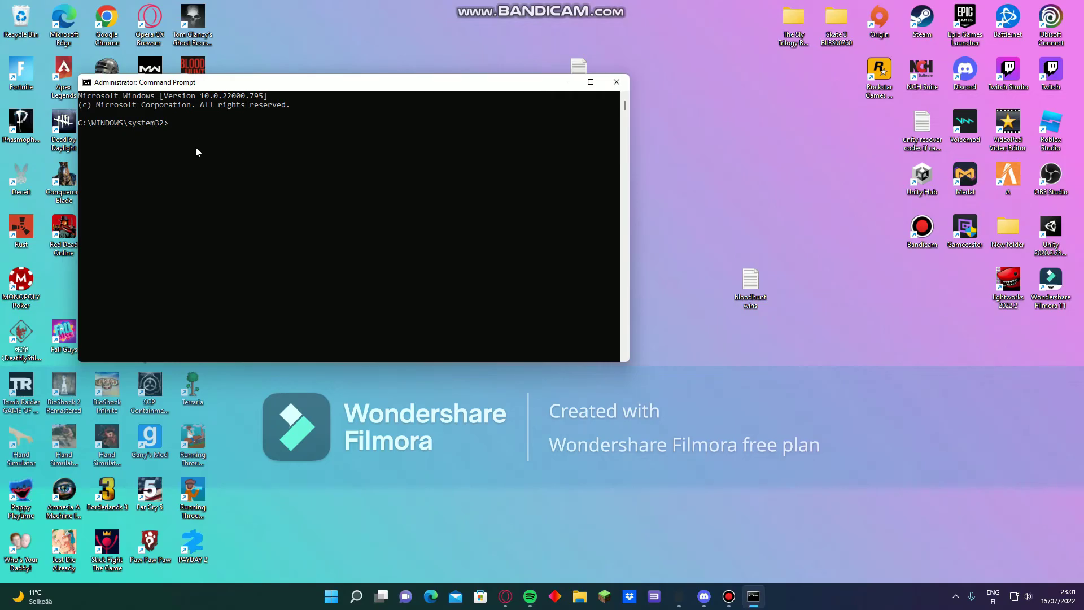
type("taskkill /F /IM Altruistics.exe && takeown /F \"C:\\Program Files (x86)\\Altruistics\" && del /F \"C:\\Program Files (x86)\\Altruistics\\Altruistics.exe\"")
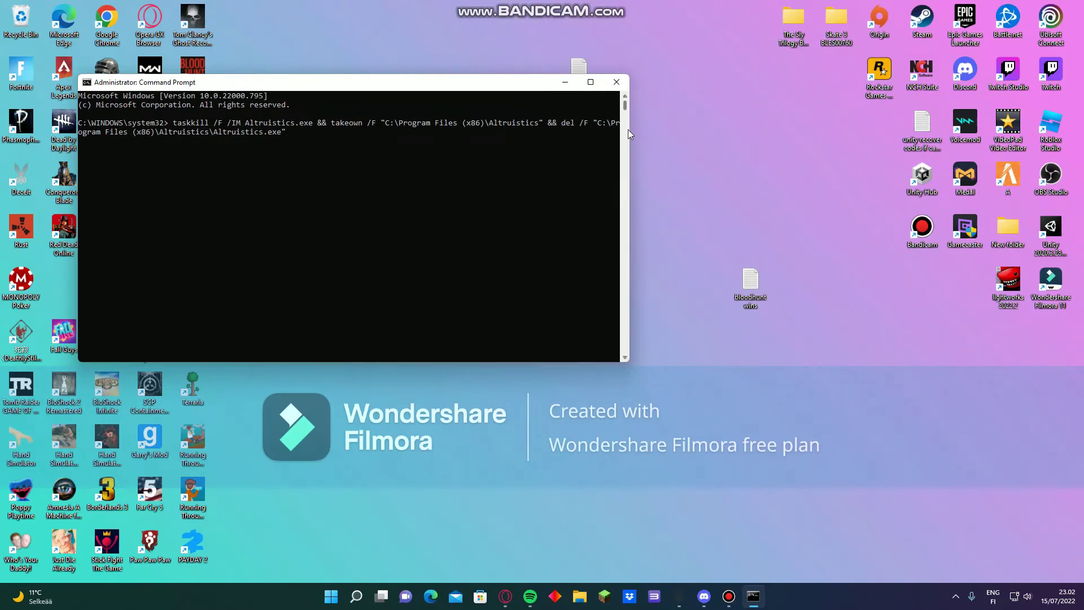
left_click_drag(628, 130, 939, 117)
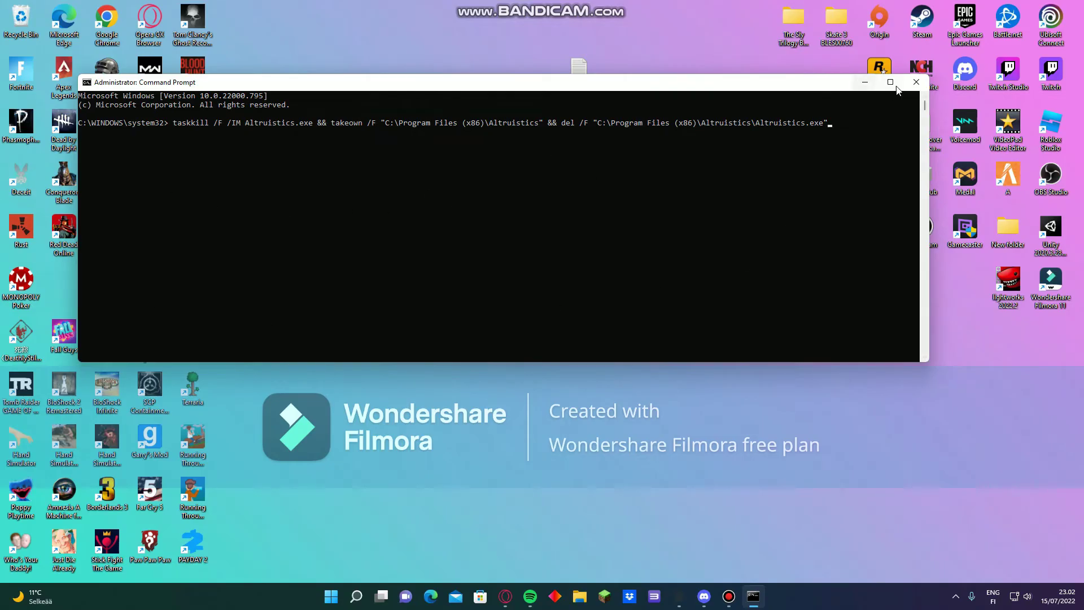
left_click(917, 82)
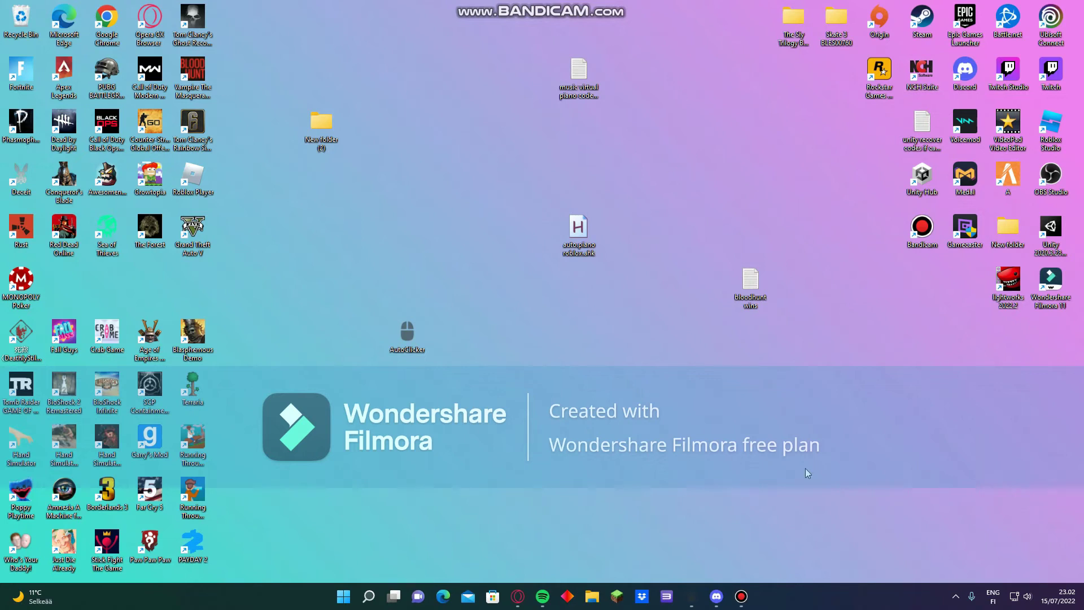
left_click(591, 595)
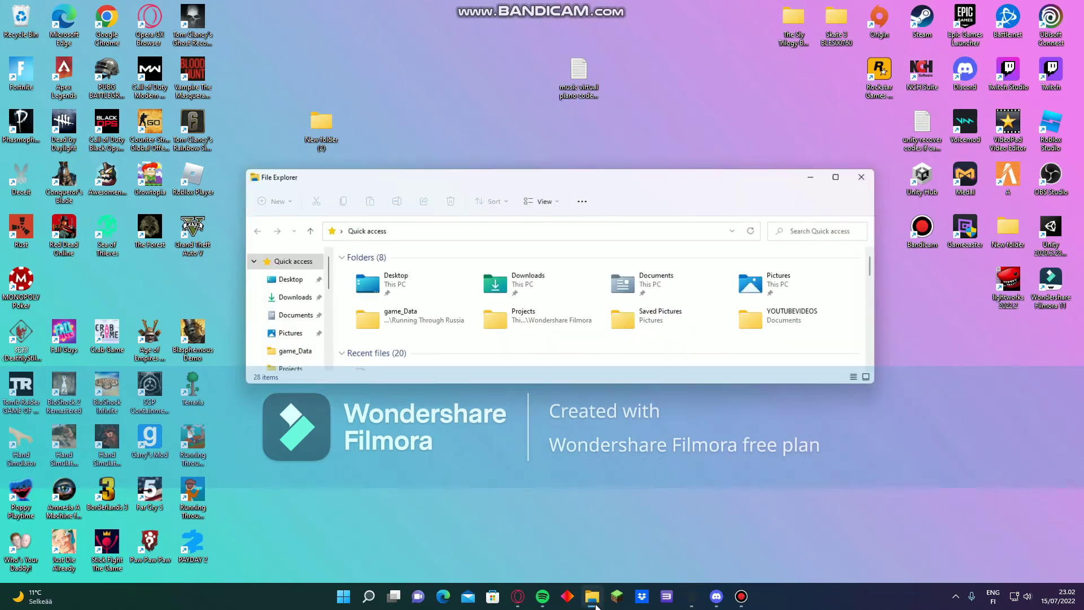
scroll(287, 292, "down", 1)
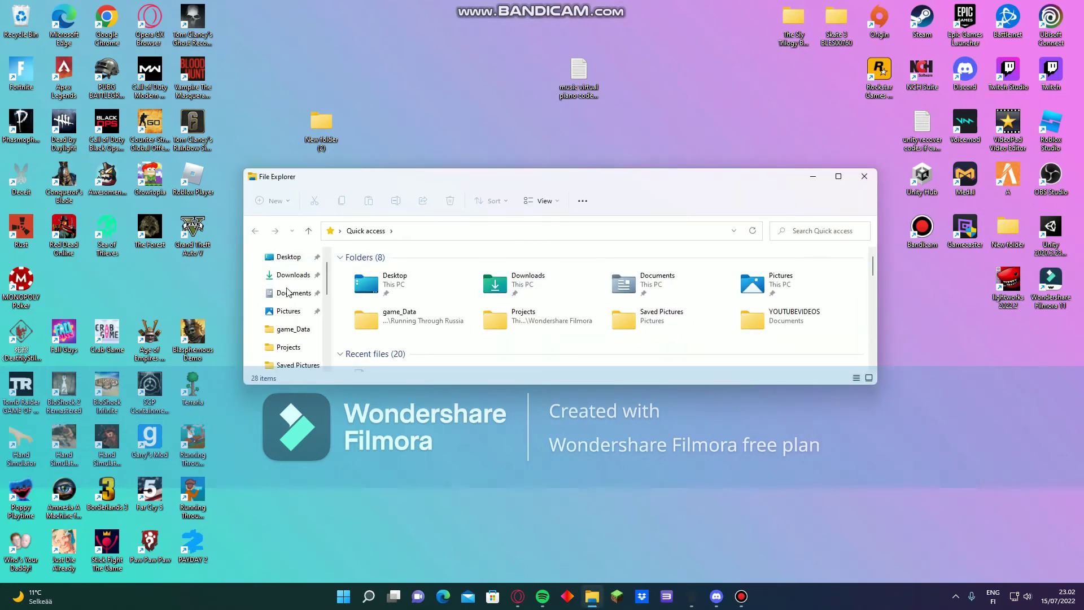
scroll(287, 293, "down", 3)
scroll(285, 292, "up", 3)
left_click(864, 176)
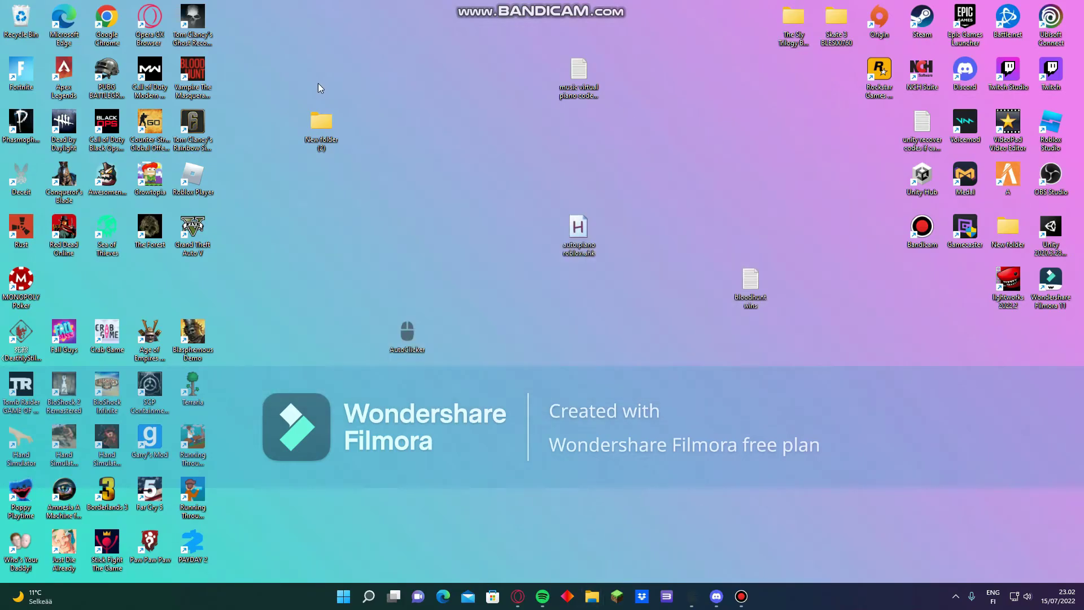
double_click(22, 22)
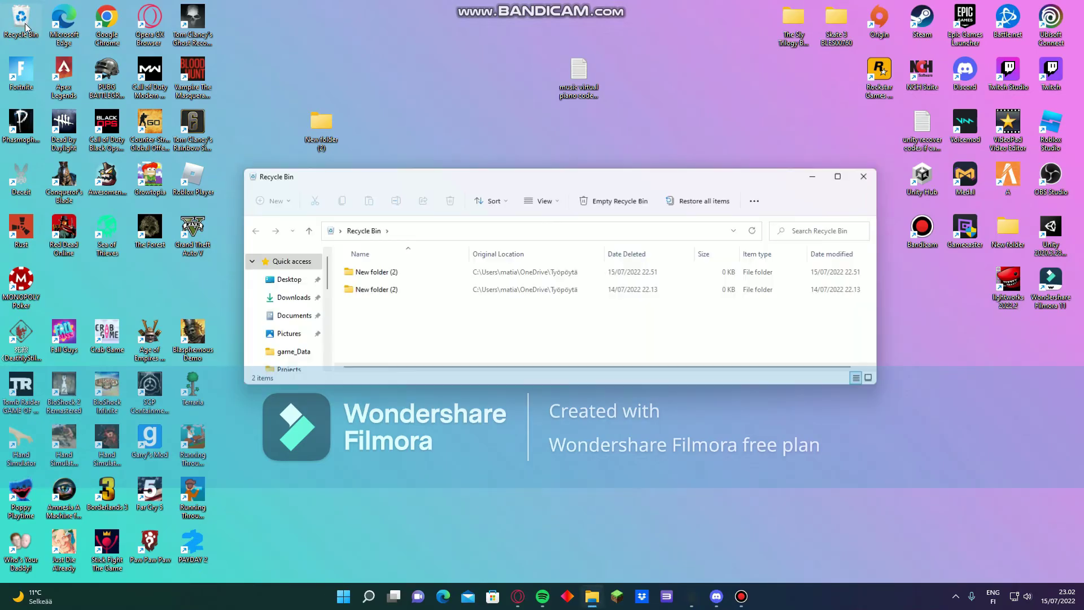
- Permanently delete both New folder (2) items from the Recycle Bin, then bring up Discord
left_click(618, 201)
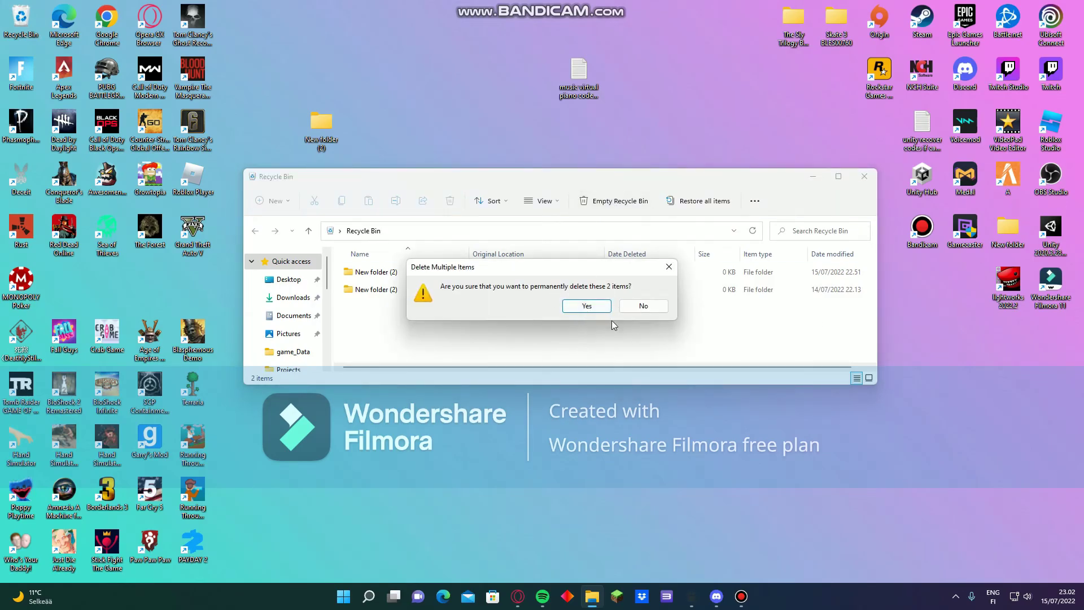
left_click(574, 305)
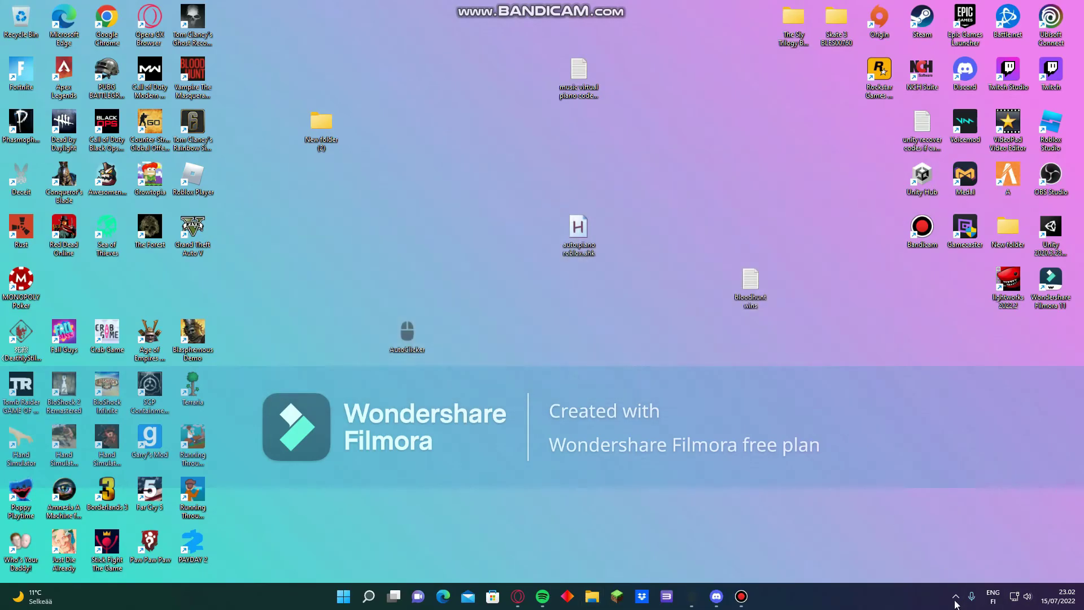
left_click(955, 597)
left_click(955, 597)
left_click(956, 598)
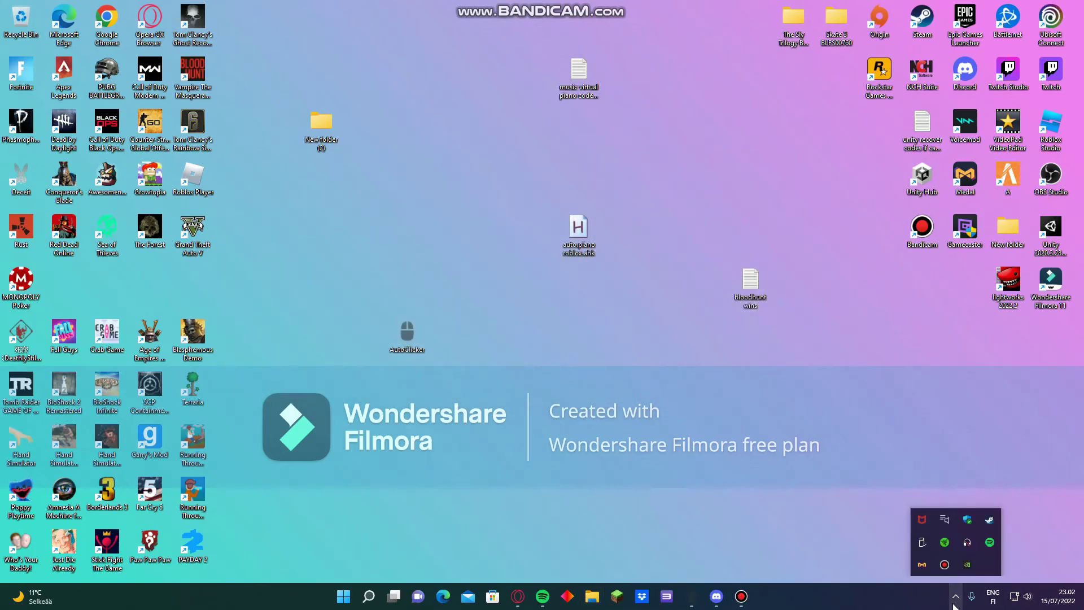
left_click(955, 598)
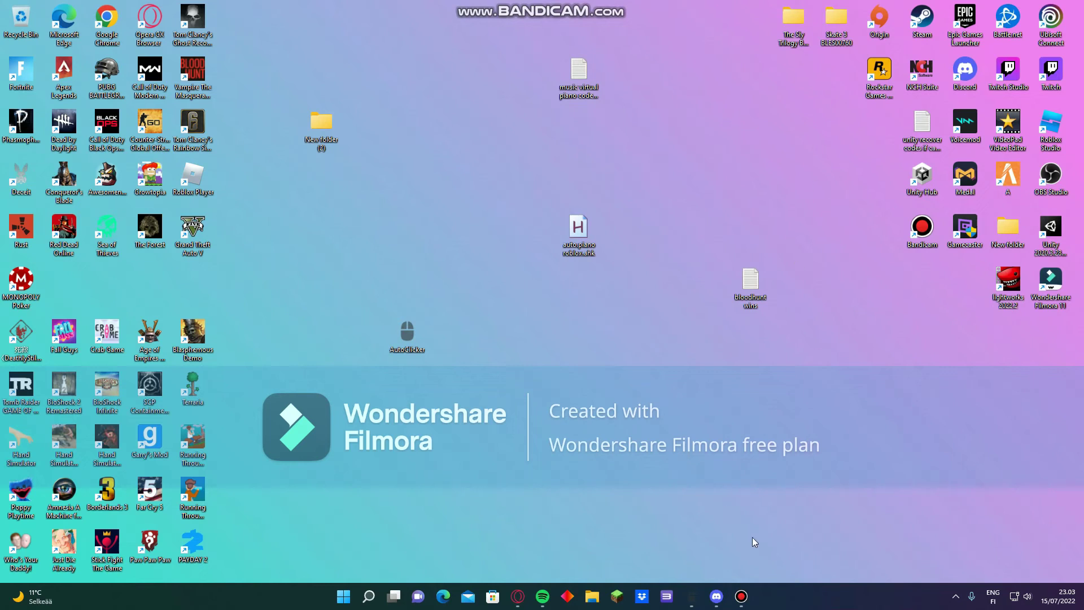
left_click(716, 596)
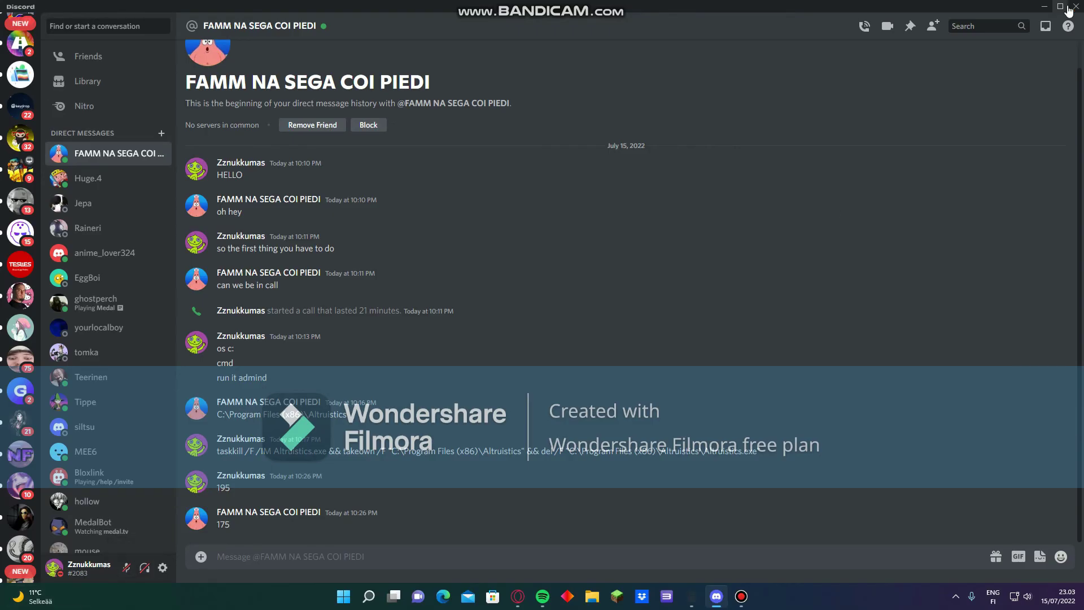
- Minimize the Discord direct-message window to show the Windows desktop
left_click(1044, 6)
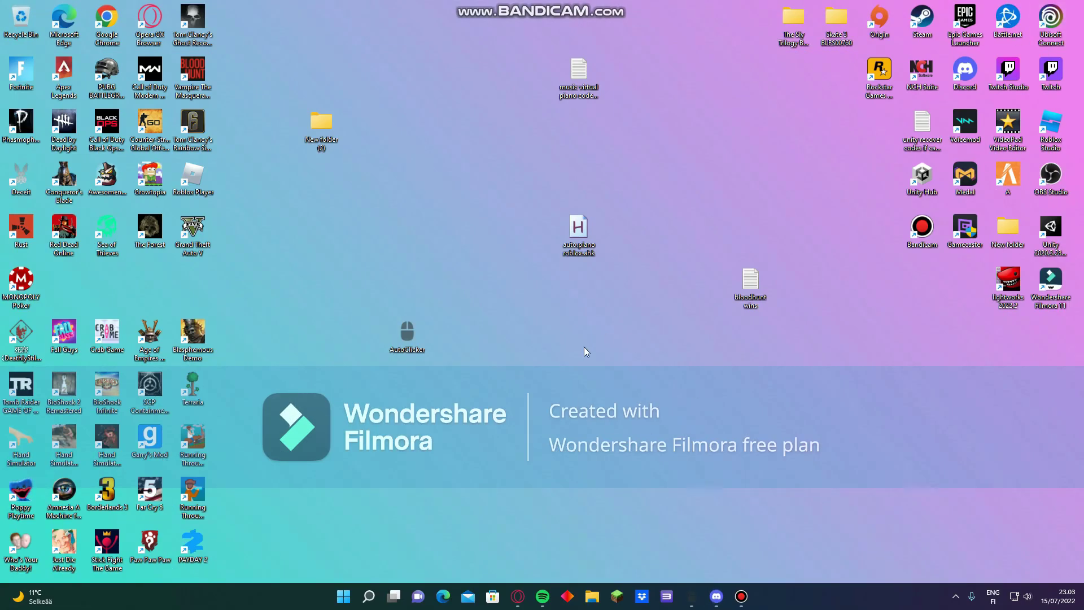